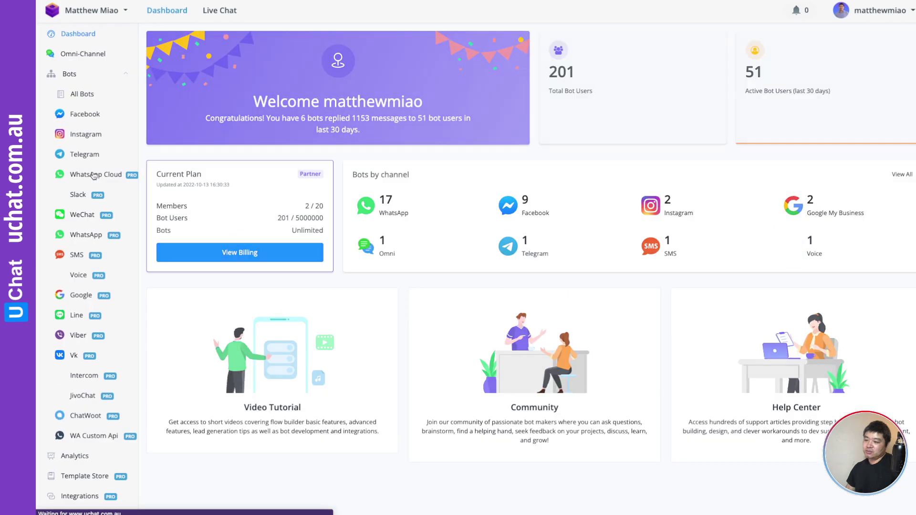
# Step: Open the workspace's WooCommerce integration settings and highlight the WooCommerce > Settings > Advanced > REST API path for generating API keys
pyautogui.click(68, 361)
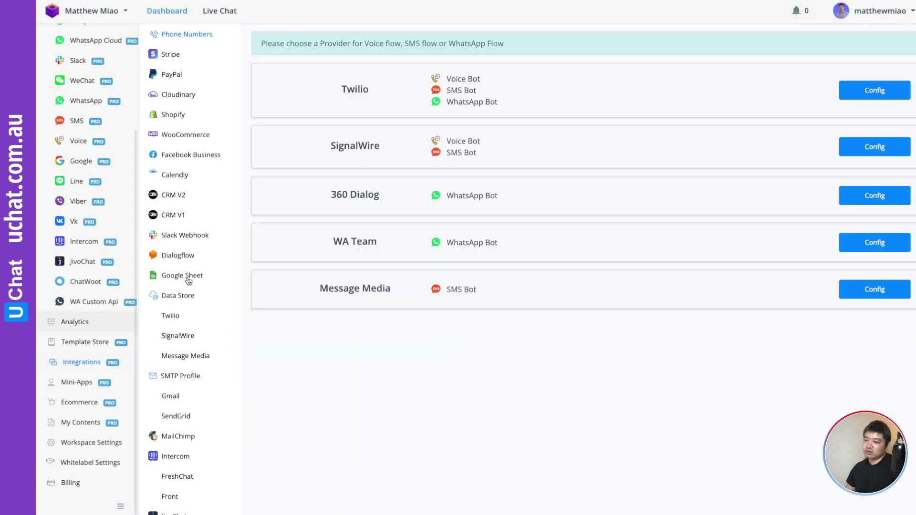
pyautogui.click(186, 134)
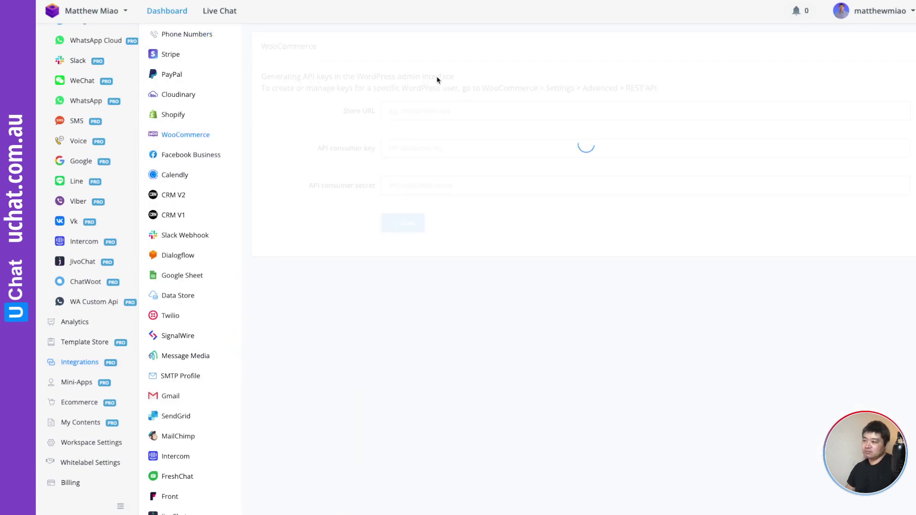
pyautogui.moveTo(481, 88); pyautogui.dragTo(661, 90)
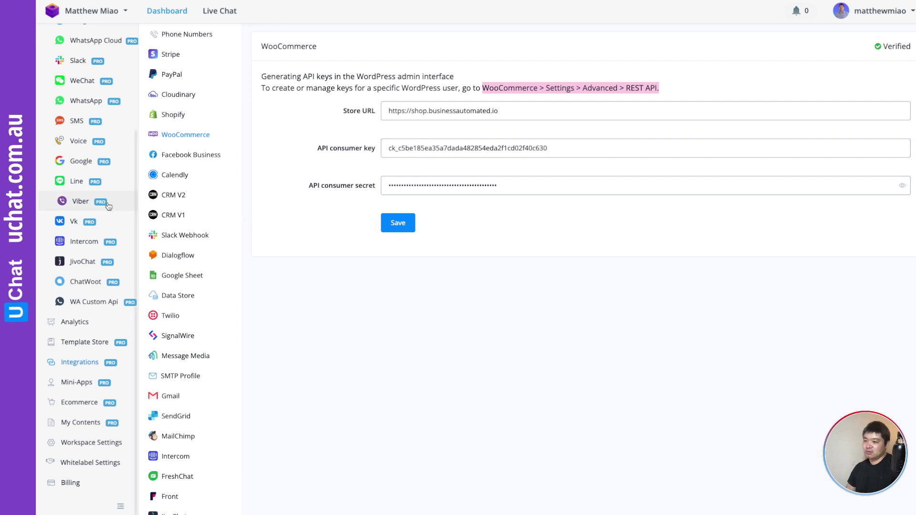
# Step: Open the Genius CRM Facebook bot and display the triggers in its automation settings
pyautogui.scroll(3, 81, 177)
pyautogui.click(85, 114)
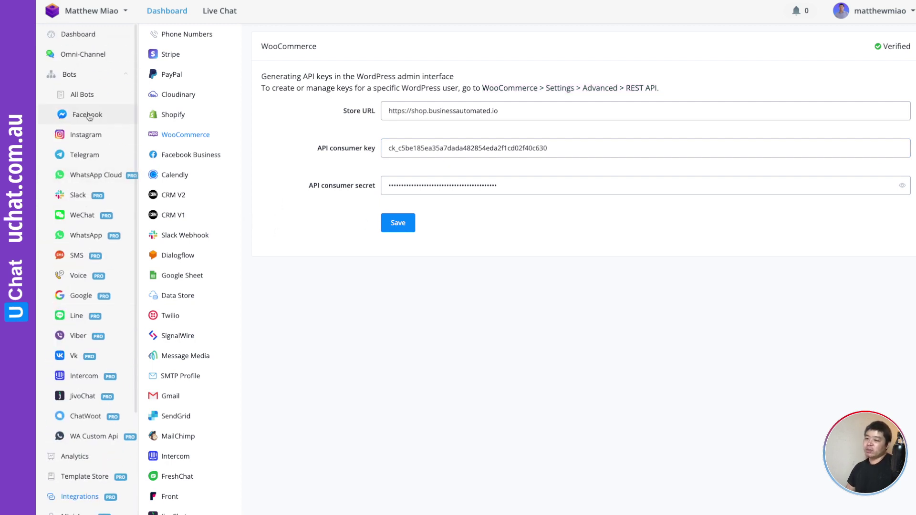
pyautogui.click(585, 273)
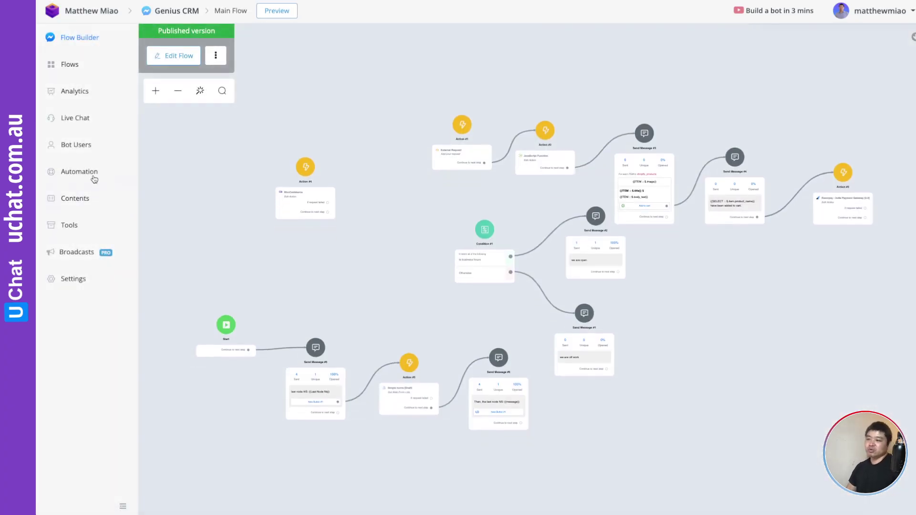
pyautogui.click(91, 173)
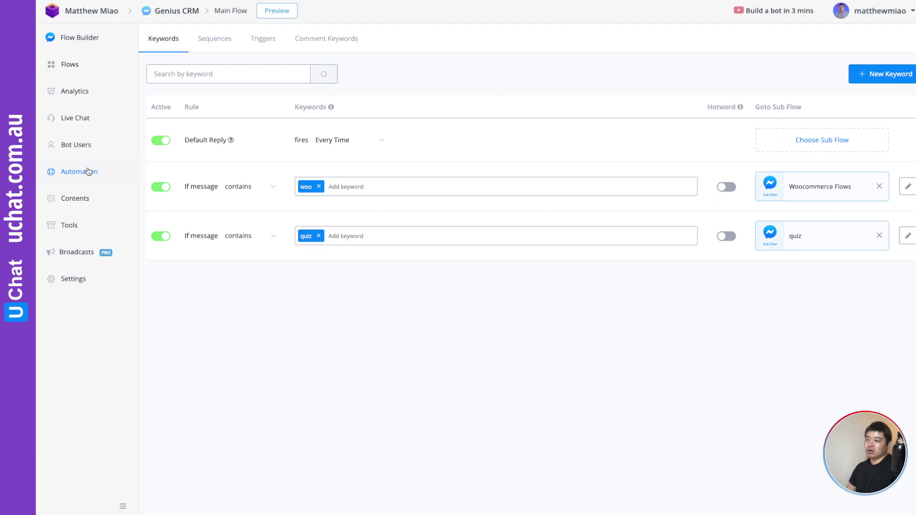
pyautogui.click(269, 42)
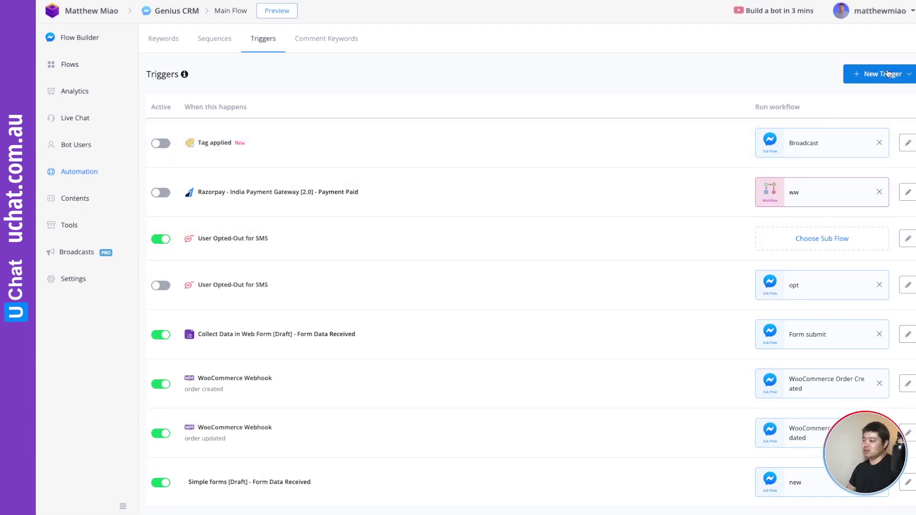
# Step: Start a new WooCommerce Webhook trigger, view its available event types, and cancel without saving
pyautogui.click(883, 73)
pyautogui.scroll(-3, 788, 265)
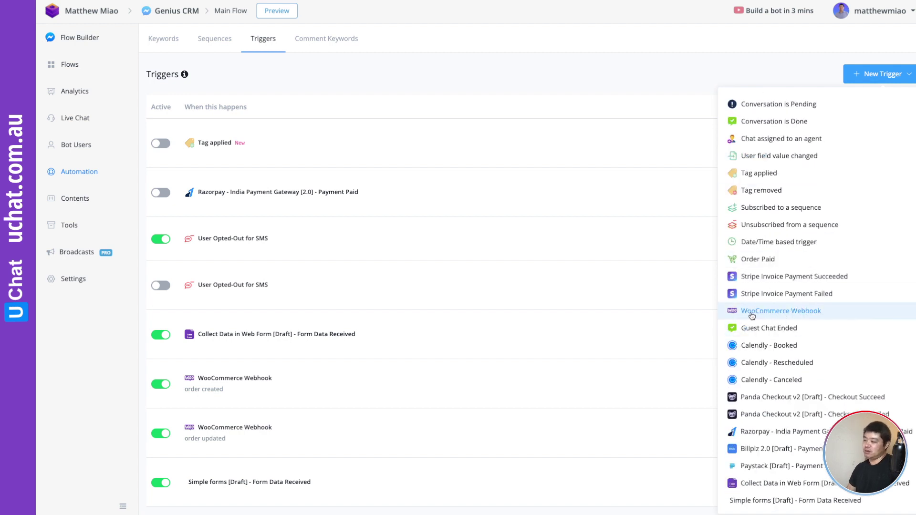
pyautogui.click(782, 315)
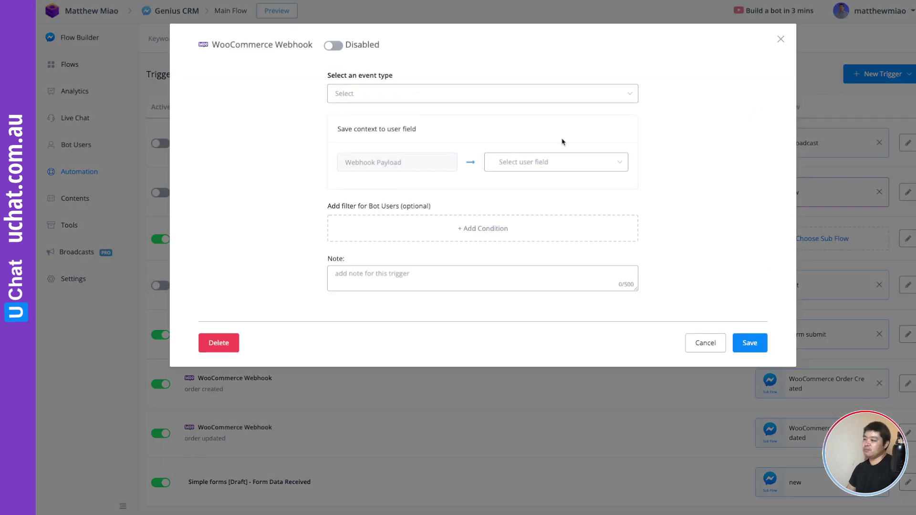
pyautogui.click(473, 95)
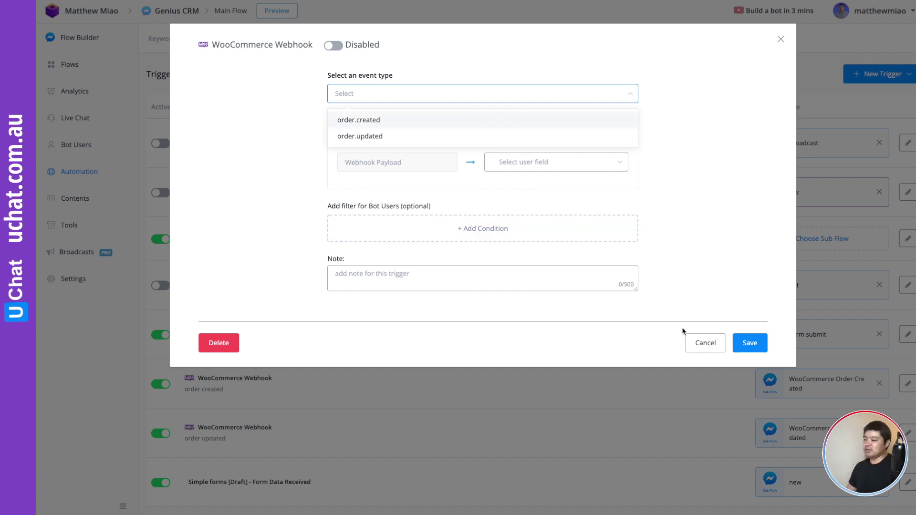
pyautogui.click(705, 343)
# Step: Open the bot's Main Flow in the flow builder and switch it to draft editing
pyautogui.click(71, 65)
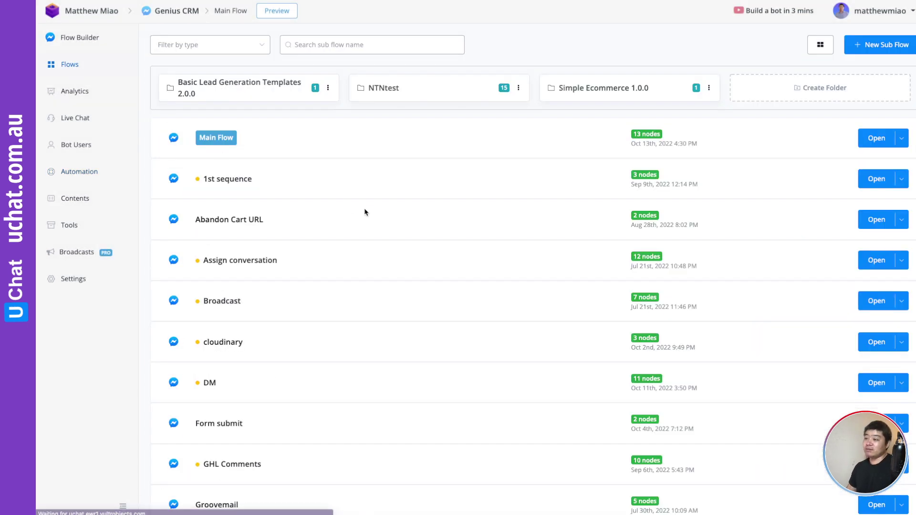
pyautogui.click(876, 138)
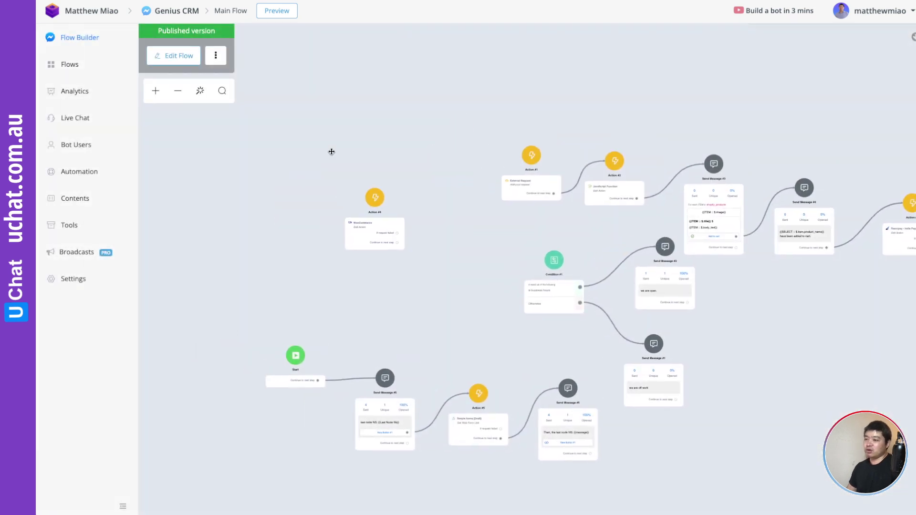
pyautogui.click(181, 57)
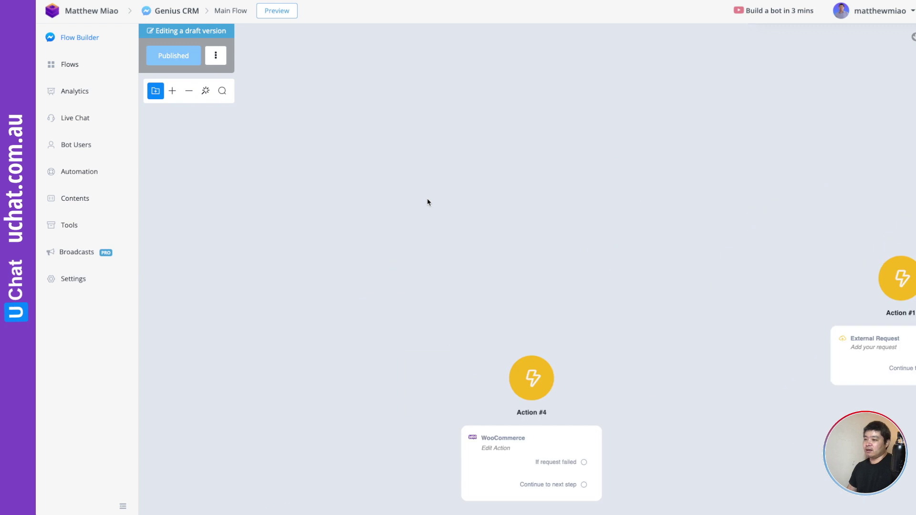
# Step: Select the Action #4 node and choose WooCommerce from its available integrations
pyautogui.moveTo(679, 319); pyautogui.dragTo(582, 133)
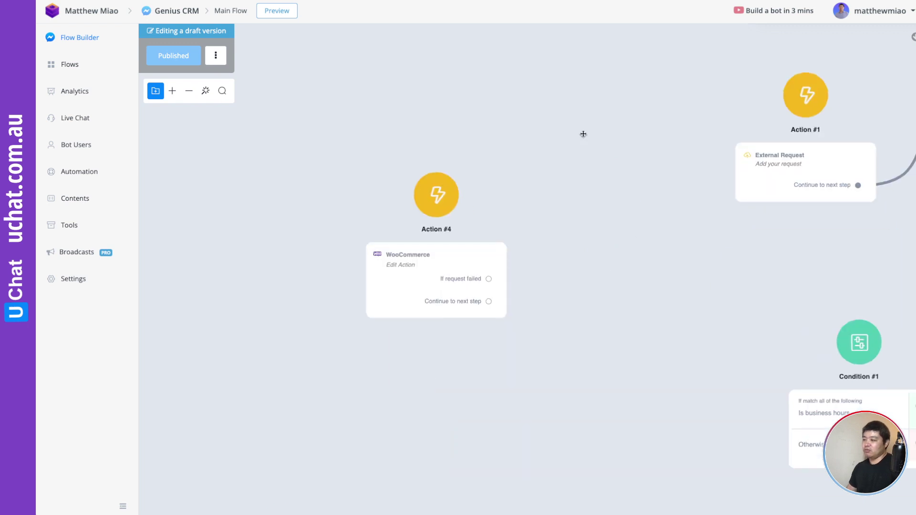
pyautogui.click(446, 242)
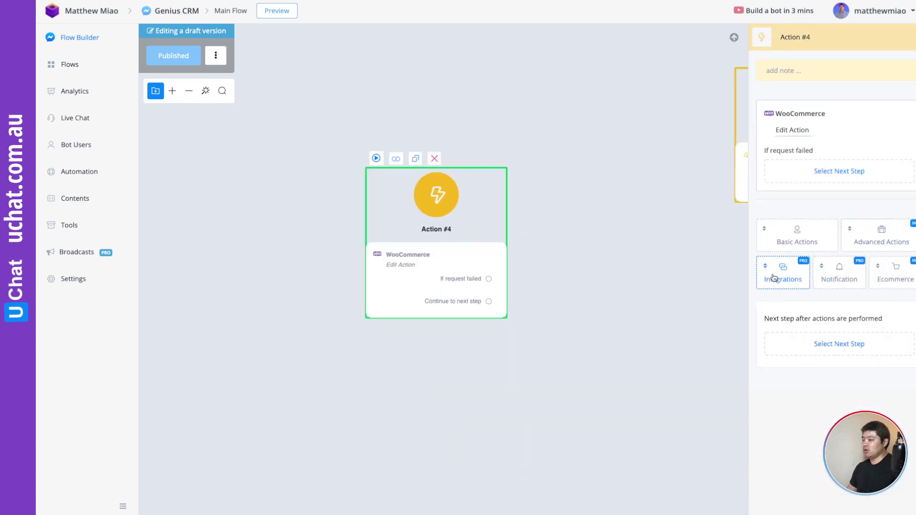
pyautogui.click(788, 271)
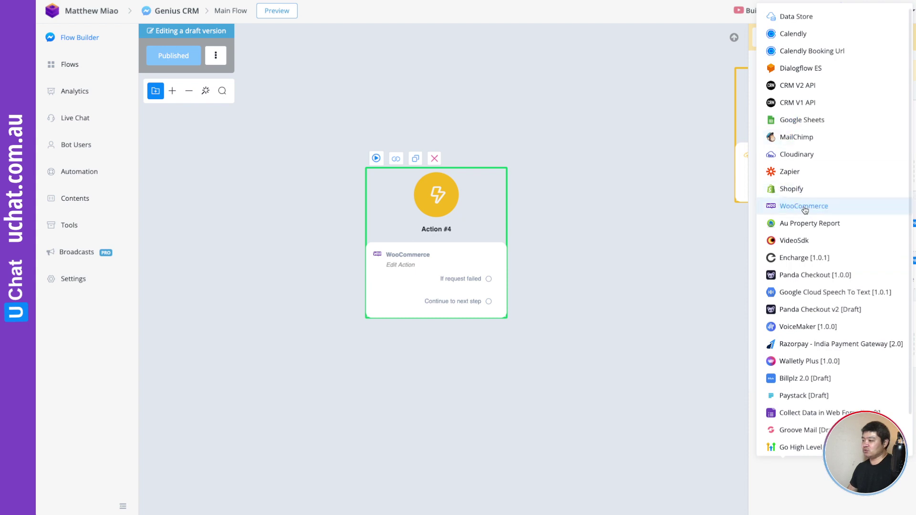
pyautogui.click(781, 209)
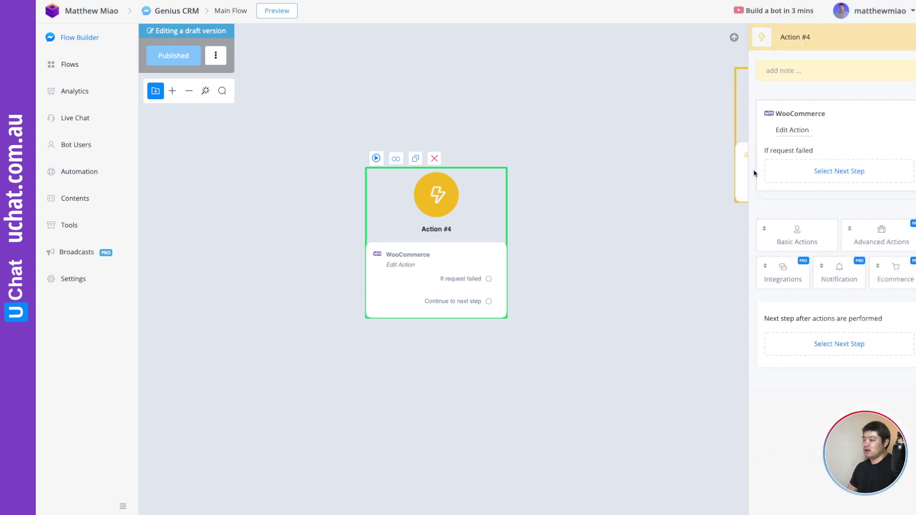
# Step: Open the WooCommerce action in Action #4 for editing and examine the available operations for carts, coupons, customers, orders and products
pyautogui.click(785, 134)
pyautogui.click(313, 88)
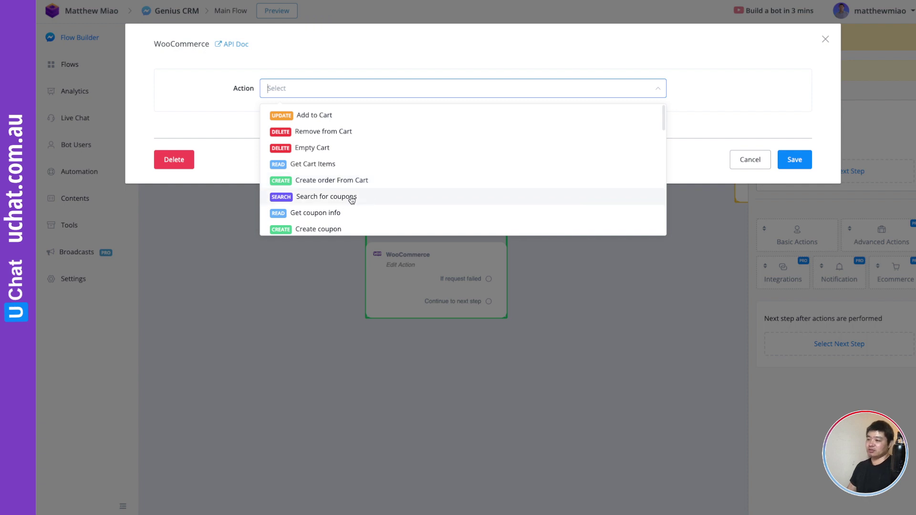
pyautogui.scroll(-3, 353, 215)
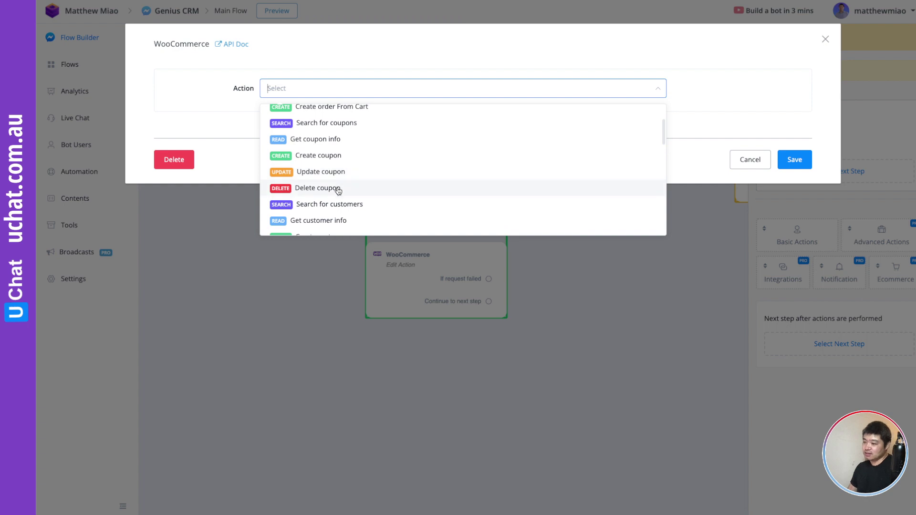
pyautogui.scroll(-3, 371, 188)
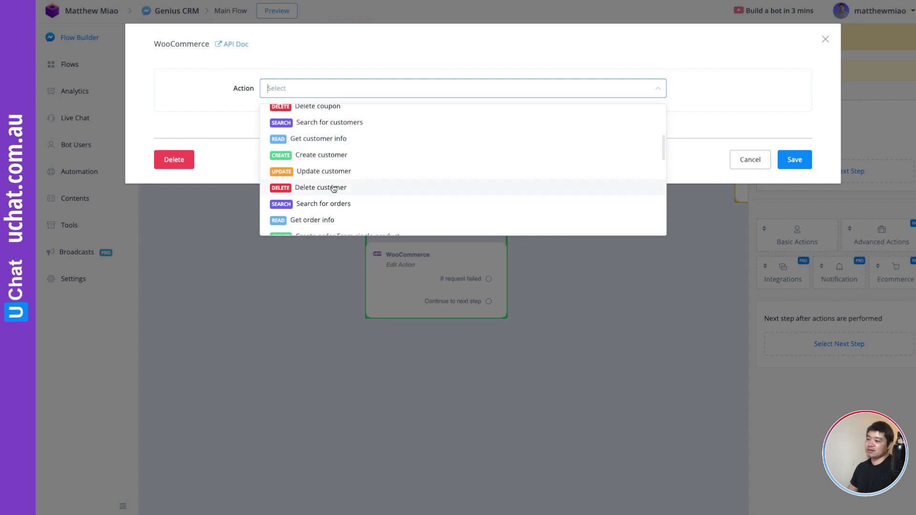
pyautogui.scroll(-2, 362, 188)
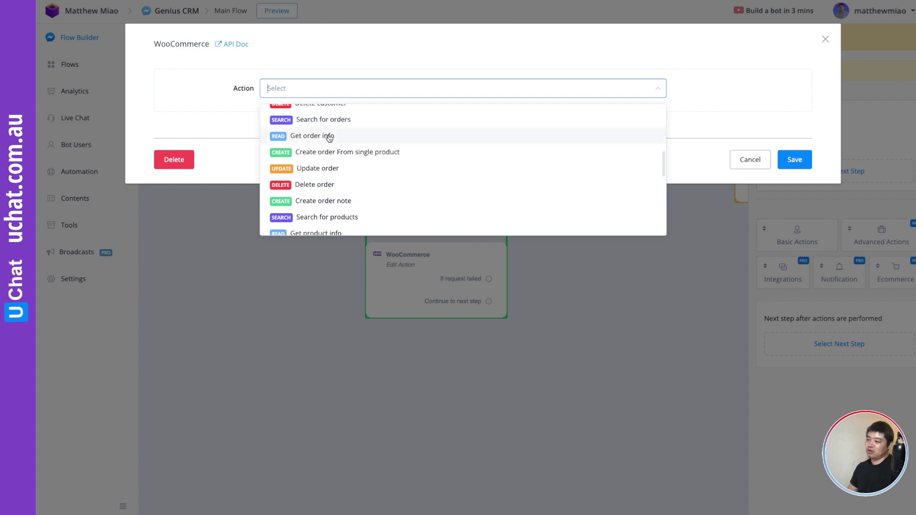
pyautogui.scroll(-1, 334, 141)
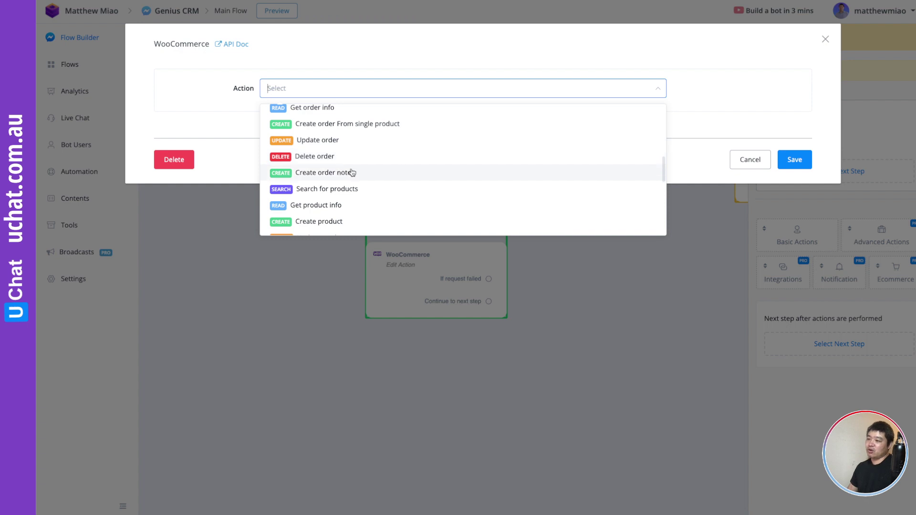
pyautogui.scroll(-2, 352, 172)
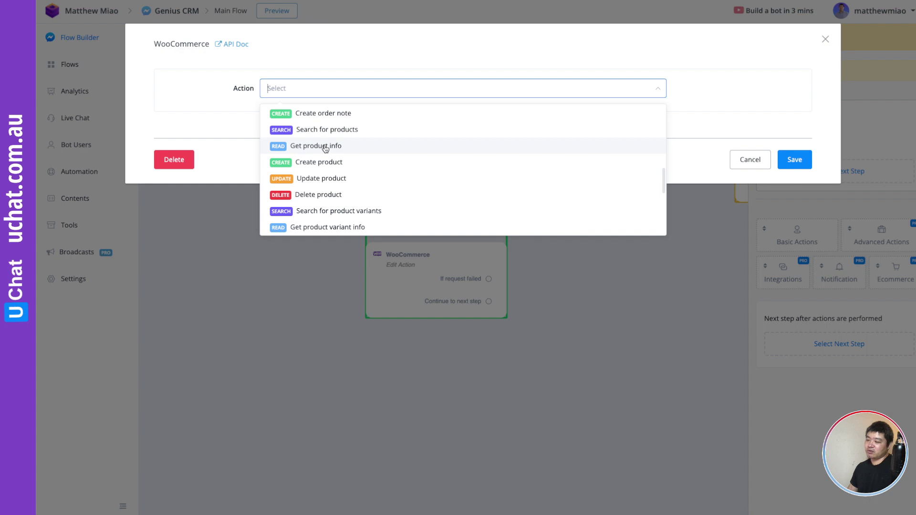
pyautogui.scroll(-2, 347, 164)
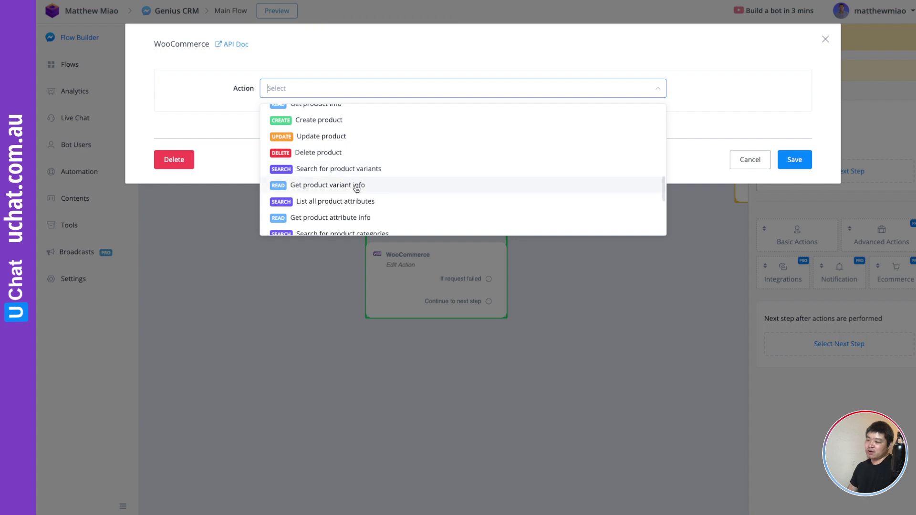
pyautogui.scroll(-3, 356, 188)
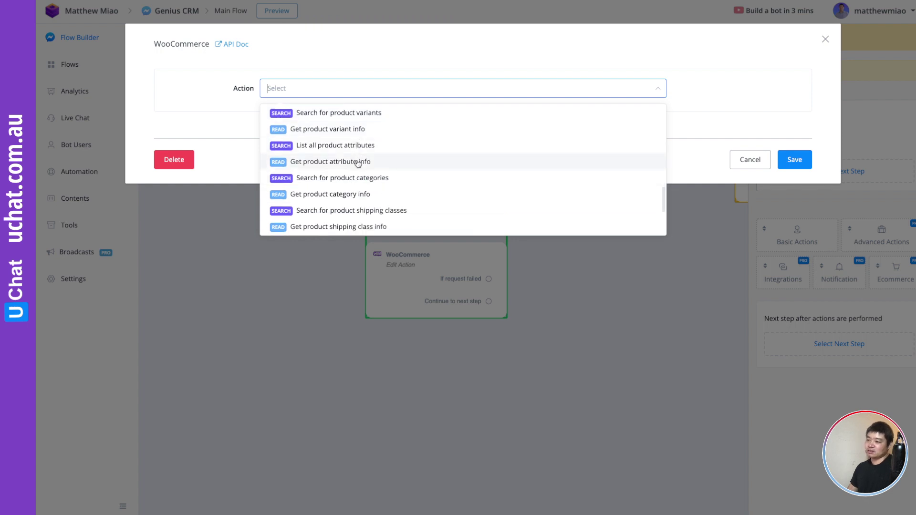
pyautogui.scroll(-1, 359, 195)
pyautogui.scroll(-1, 359, 197)
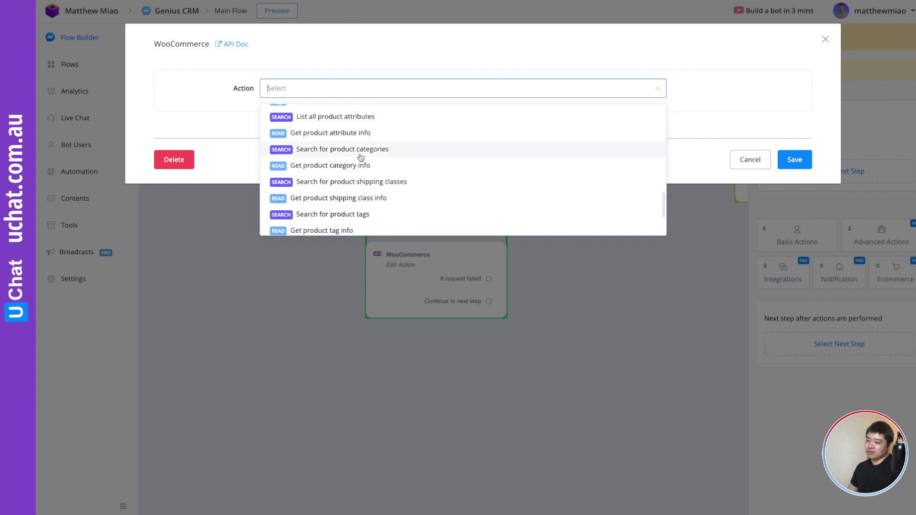
pyautogui.scroll(-5, 365, 160)
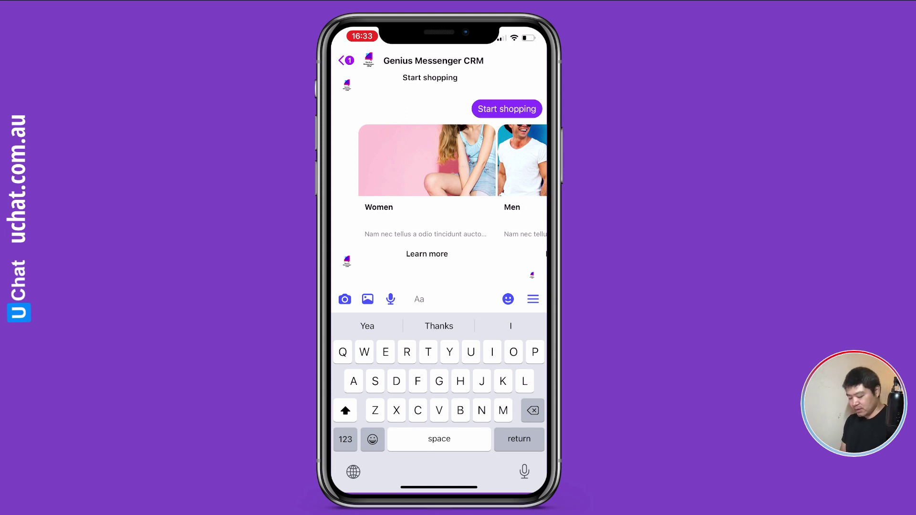
# Step: In the Genius Messenger CRM chat on the phone, browse the product categories and show the products in the Women category
pyautogui.hscroll(3, 439, 191)
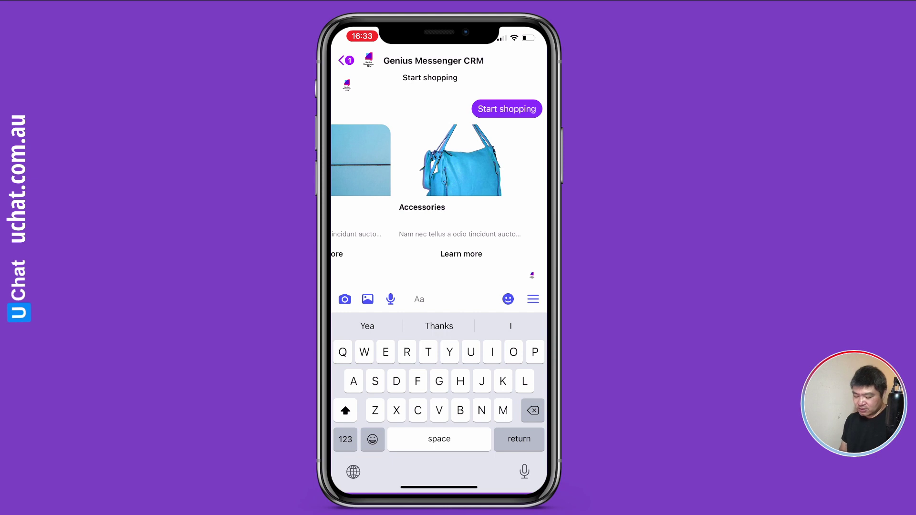
pyautogui.click(461, 254)
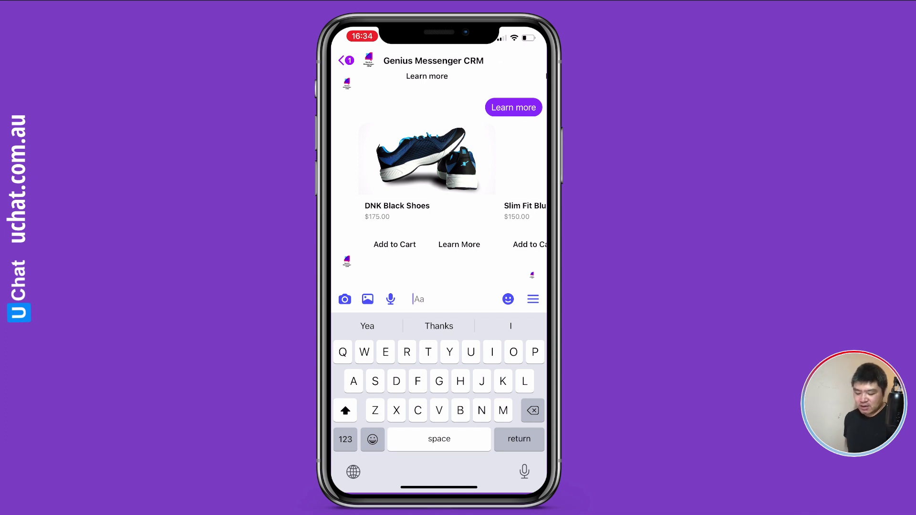
# Step: Review the Slim Fit Blue Jeans store page, return to the chat, and add the jeans to the cart
pyautogui.hscroll(3, 439, 172)
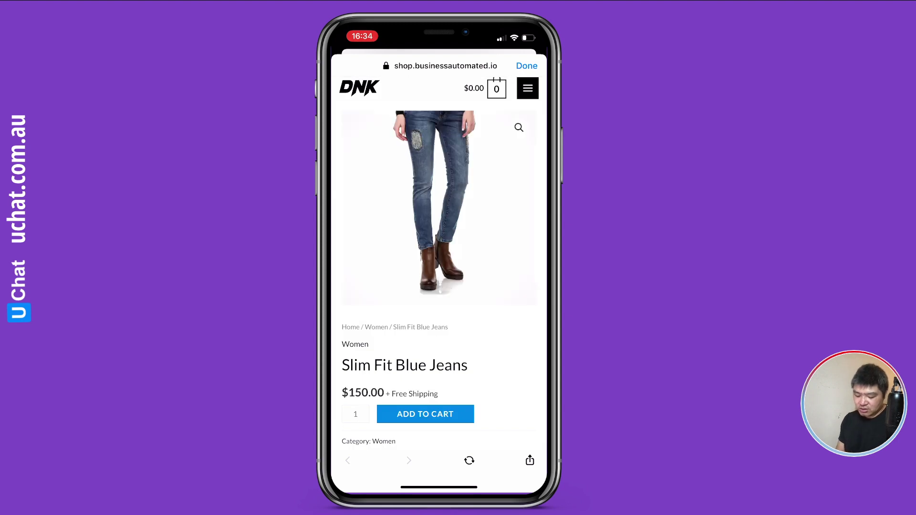
pyautogui.scroll(-10, 439, 262)
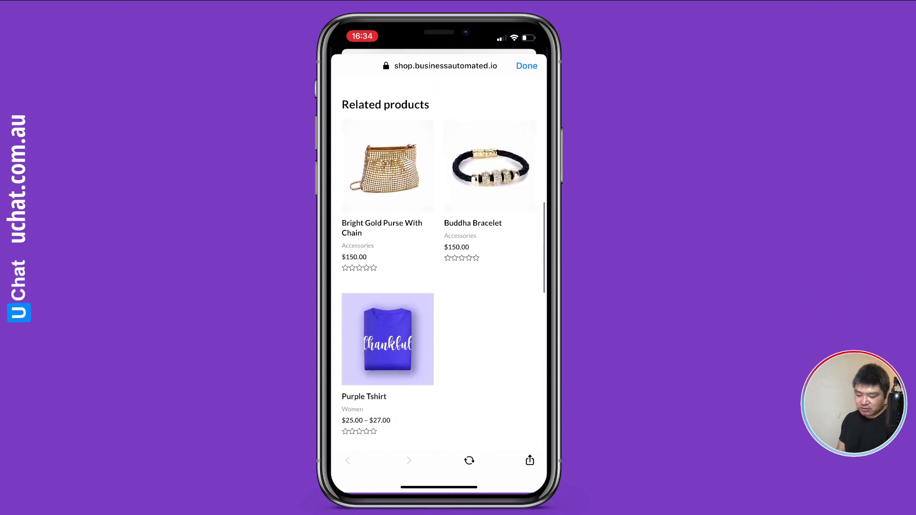
pyautogui.scroll(10, 439, 263)
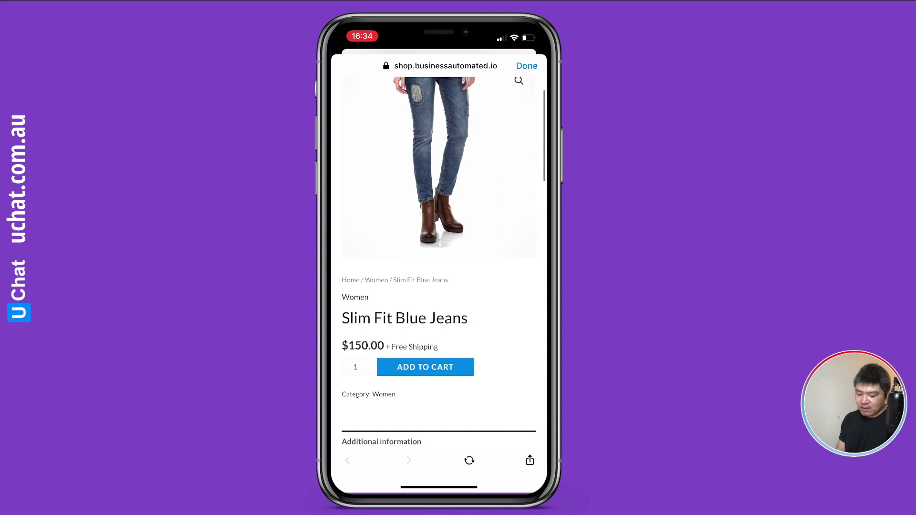
pyautogui.click(527, 66)
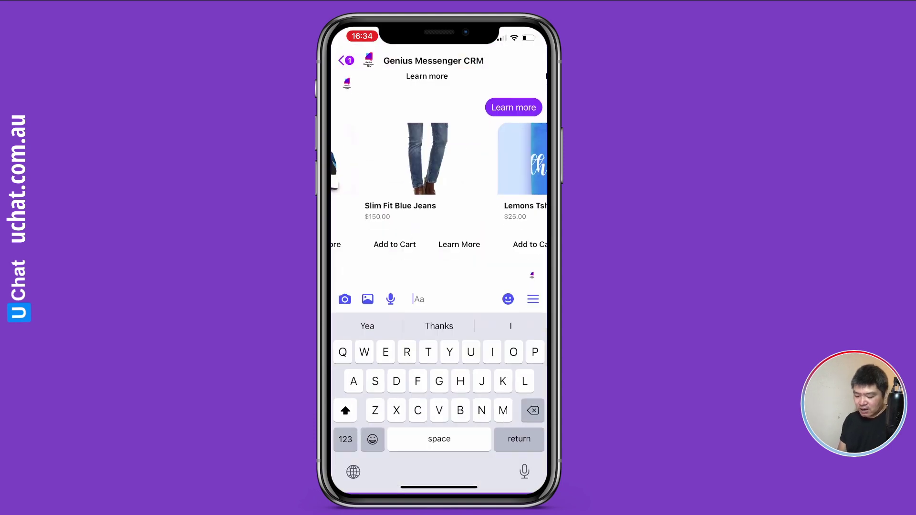
pyautogui.click(395, 244)
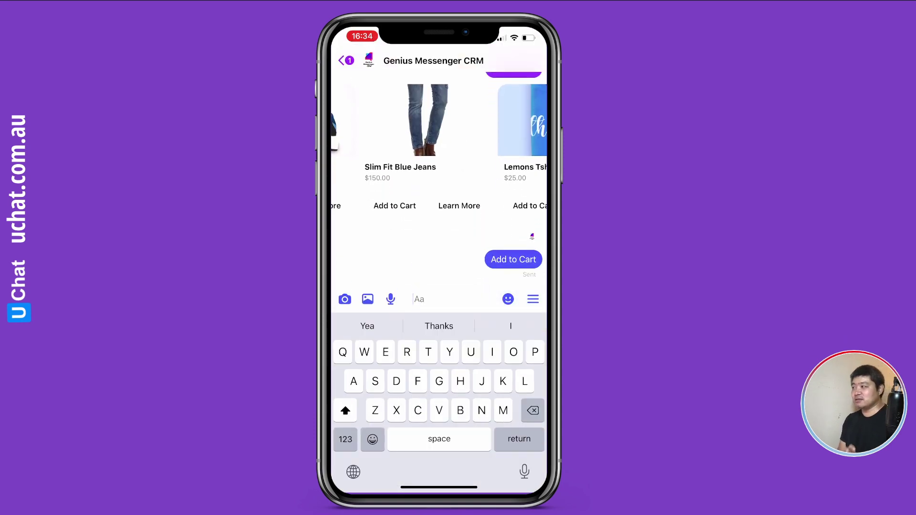